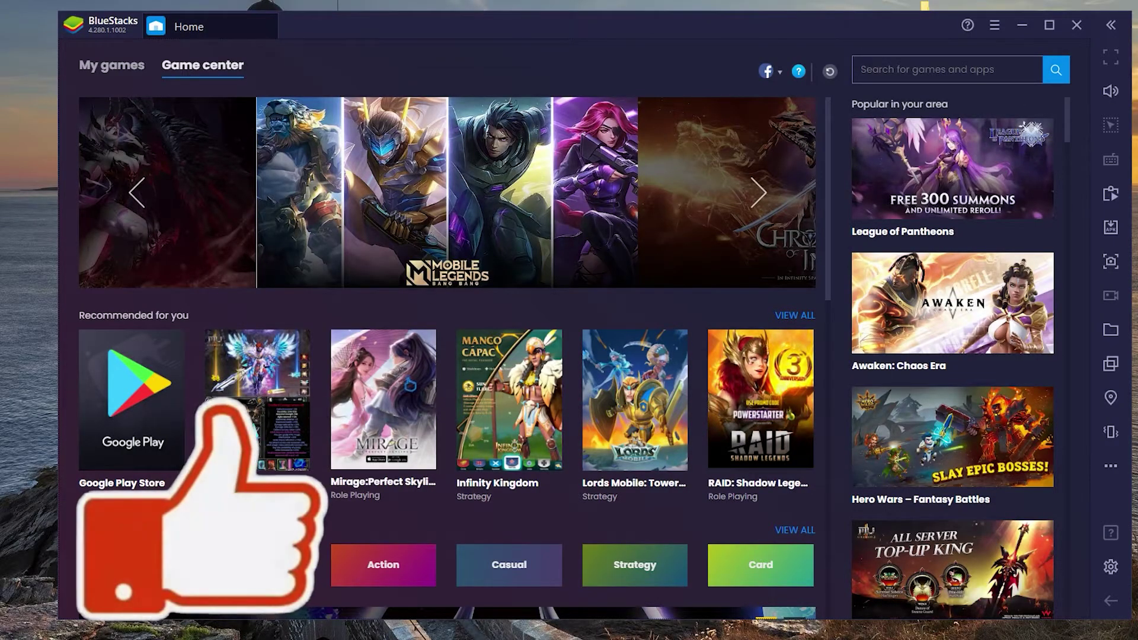
Close the BlueStacks emulator window so the Windows desktop and its shortcuts show
{"action": "scroll", "coordinate": [467, 240], "scroll_direction": "down", "scroll_amount": 3}
{"action": "scroll", "coordinate": [490, 306], "scroll_direction": "down", "scroll_amount": 8}
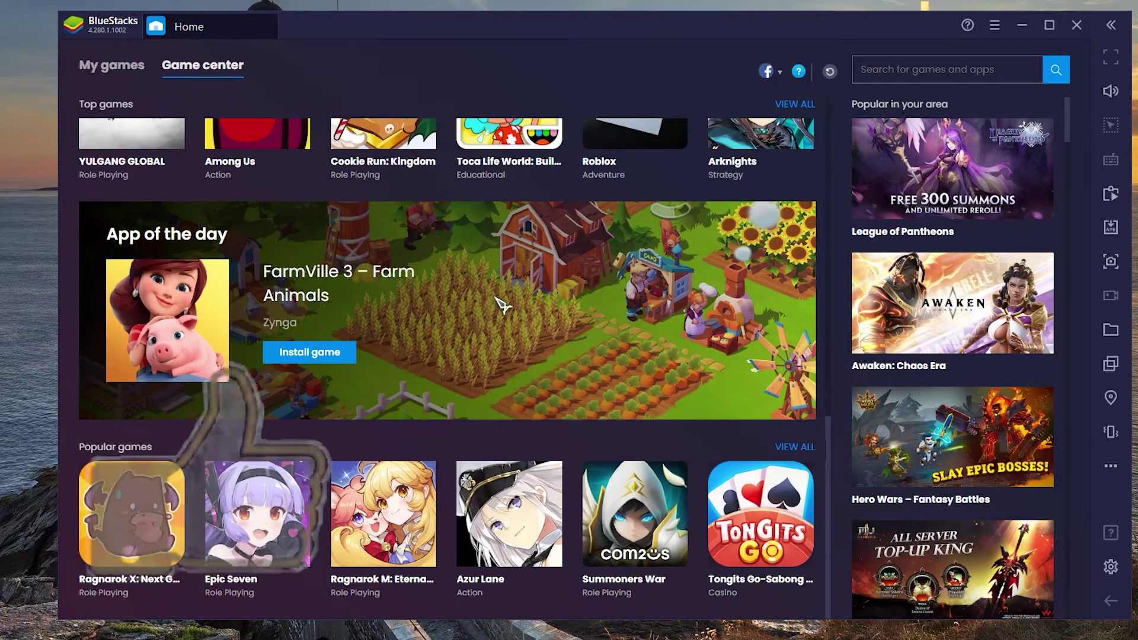
{"action": "scroll", "coordinate": [924, 326], "scroll_direction": "down", "scroll_amount": 3}
{"action": "scroll", "coordinate": [922, 328], "scroll_direction": "down", "scroll_amount": 8}
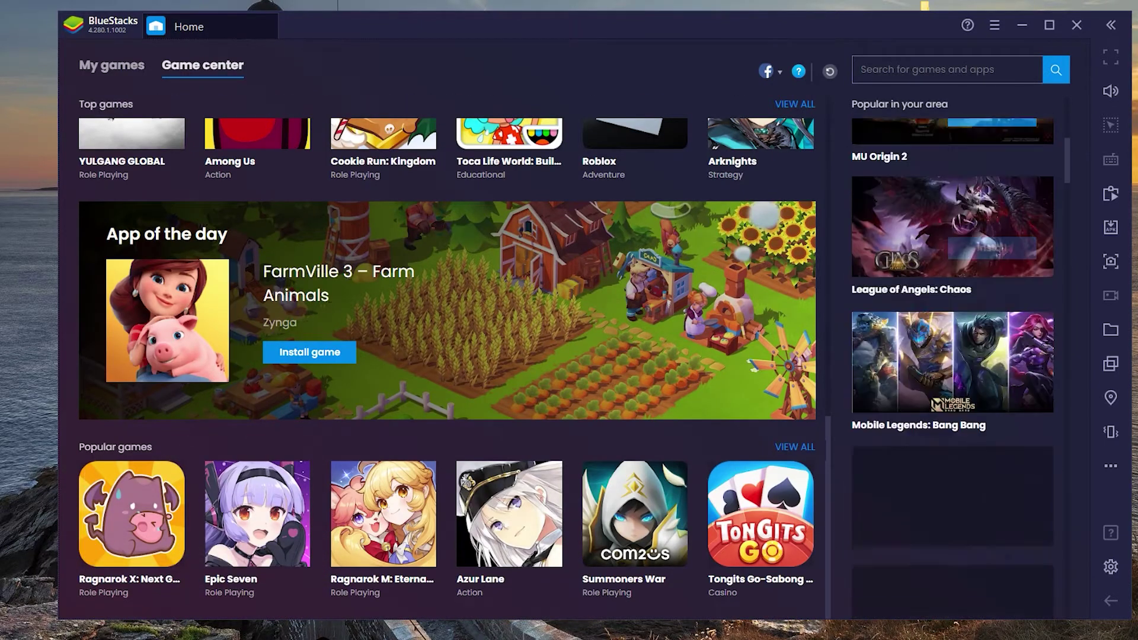
{"action": "scroll", "coordinate": [924, 328], "scroll_direction": "up", "scroll_amount": 2}
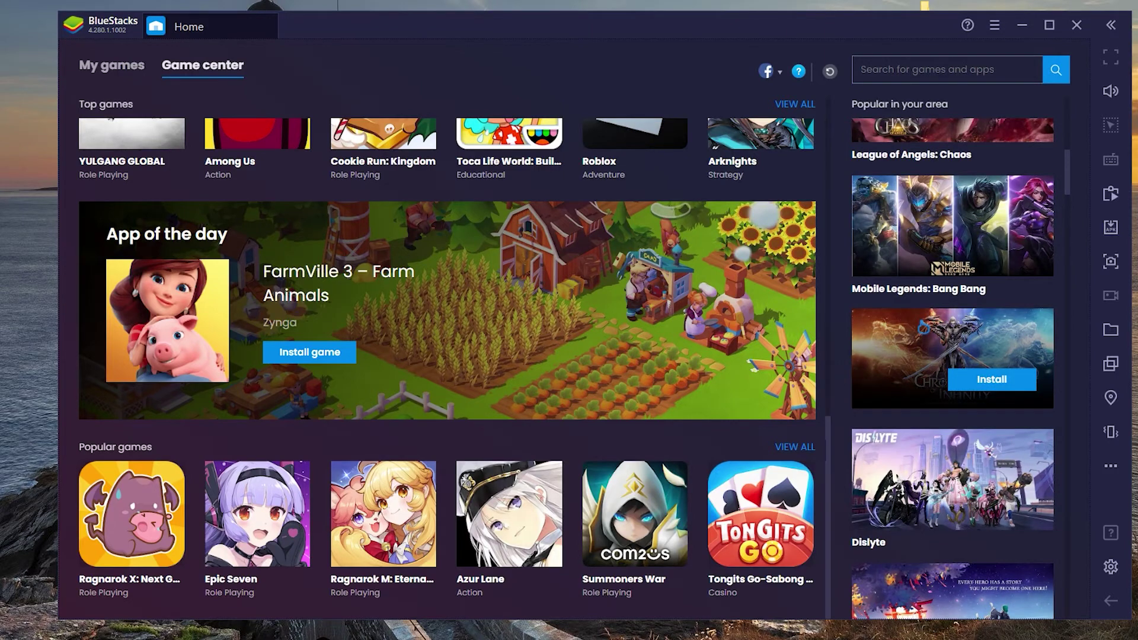
{"action": "scroll", "coordinate": [924, 327], "scroll_direction": "down", "scroll_amount": 7}
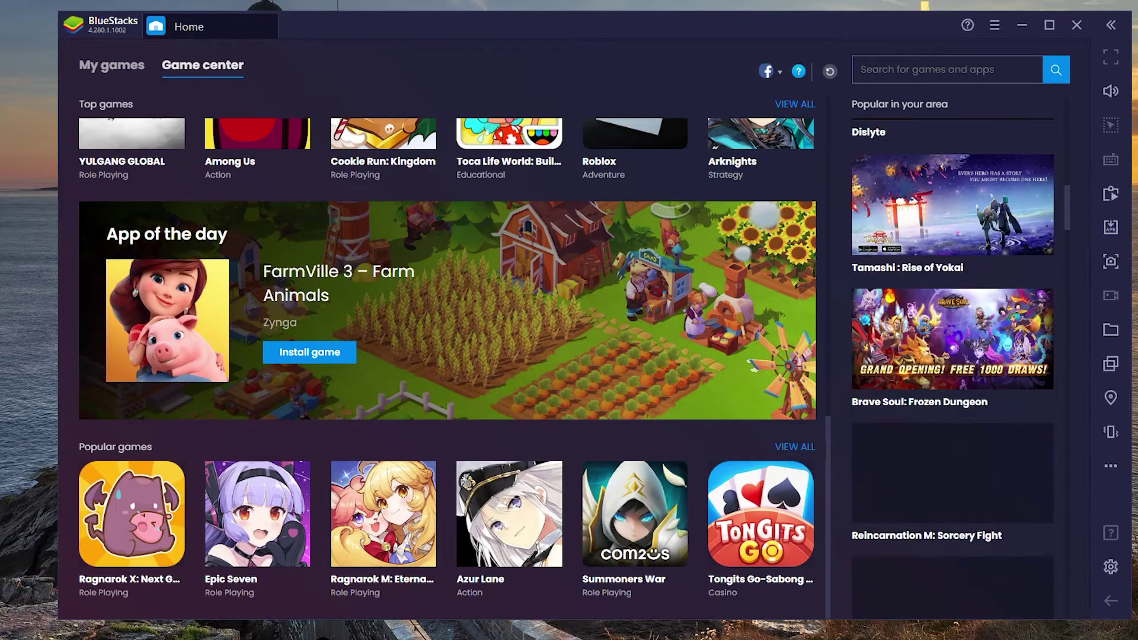
{"action": "scroll", "coordinate": [923, 327], "scroll_direction": "down", "scroll_amount": 8}
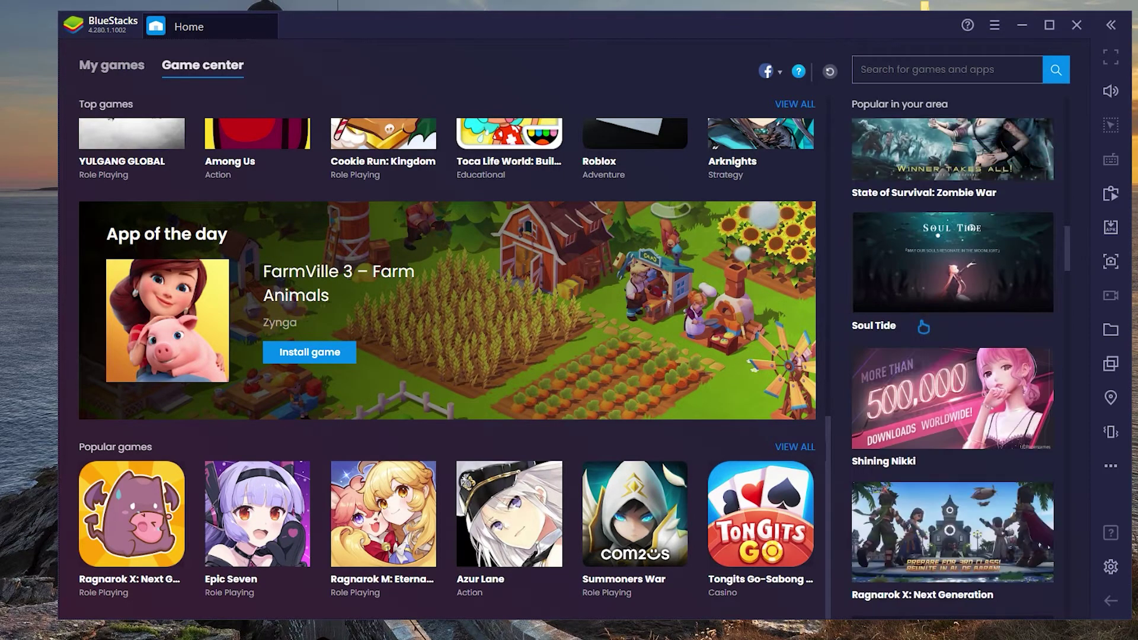
{"action": "scroll", "coordinate": [923, 327], "scroll_direction": "down", "scroll_amount": 8}
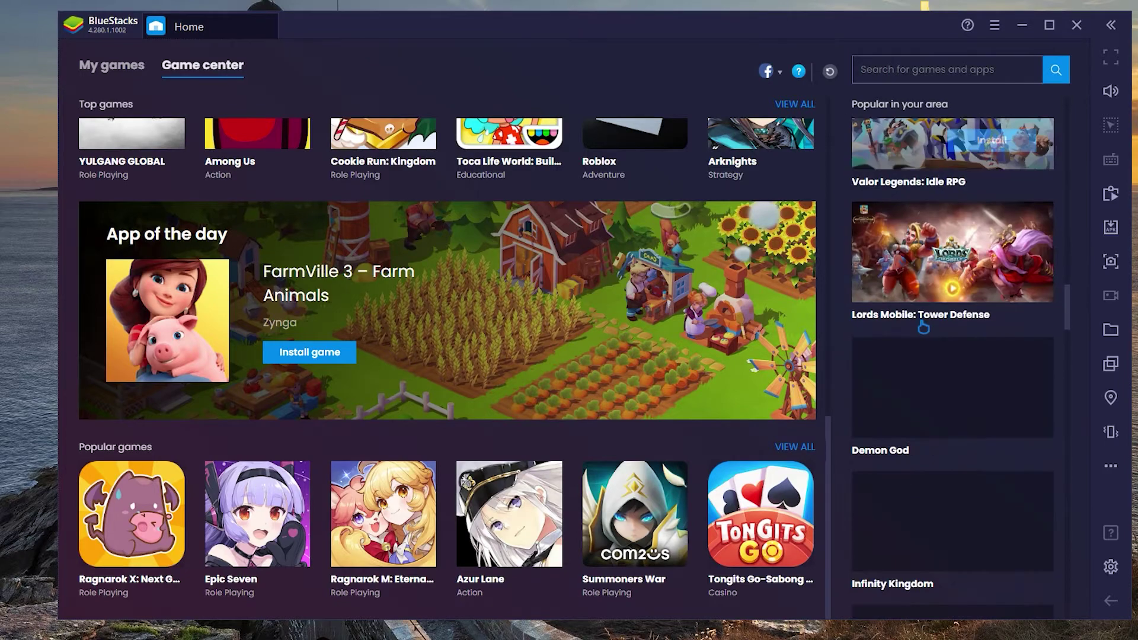
{"action": "scroll", "coordinate": [923, 326], "scroll_direction": "down", "scroll_amount": 8}
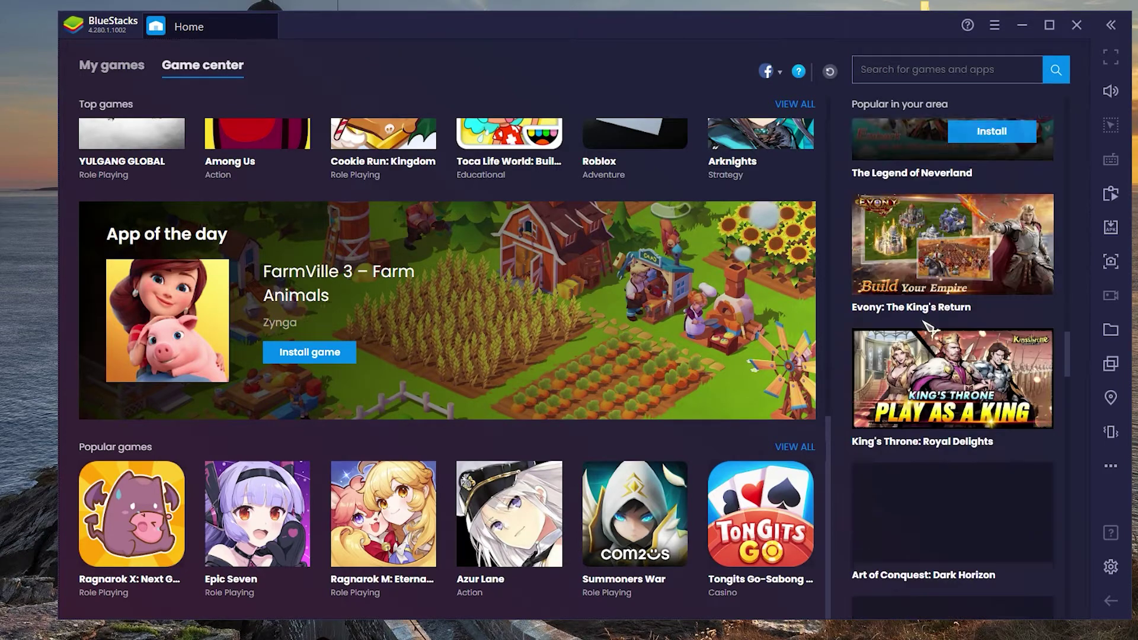
{"action": "scroll", "coordinate": [930, 328], "scroll_direction": "down", "scroll_amount": 6}
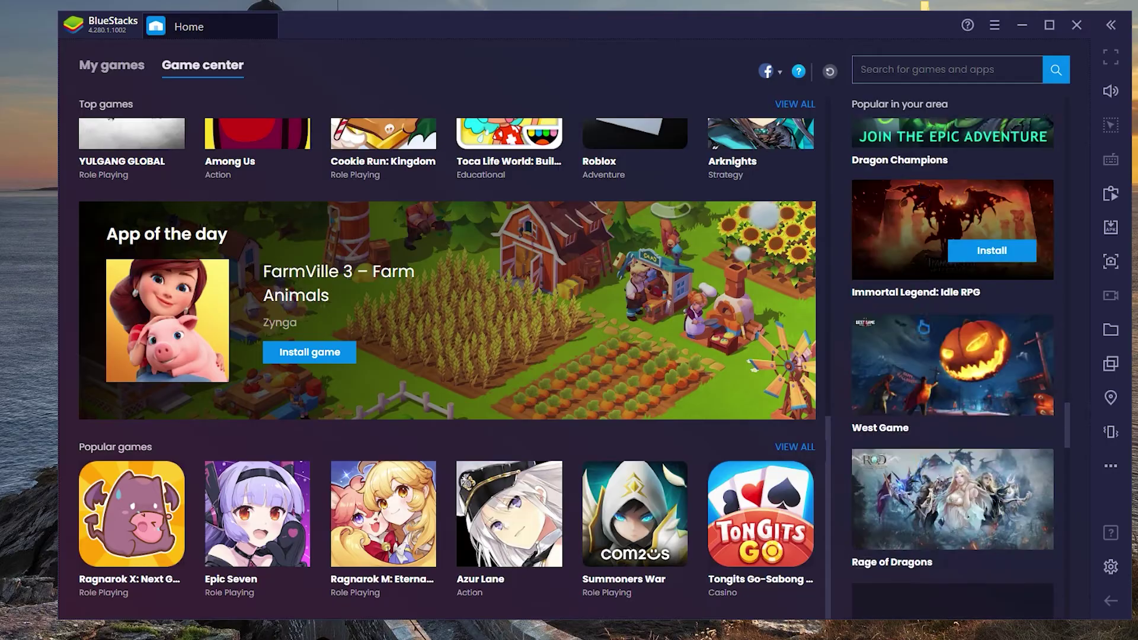
{"action": "scroll", "coordinate": [952, 356], "scroll_direction": "down", "scroll_amount": 10}
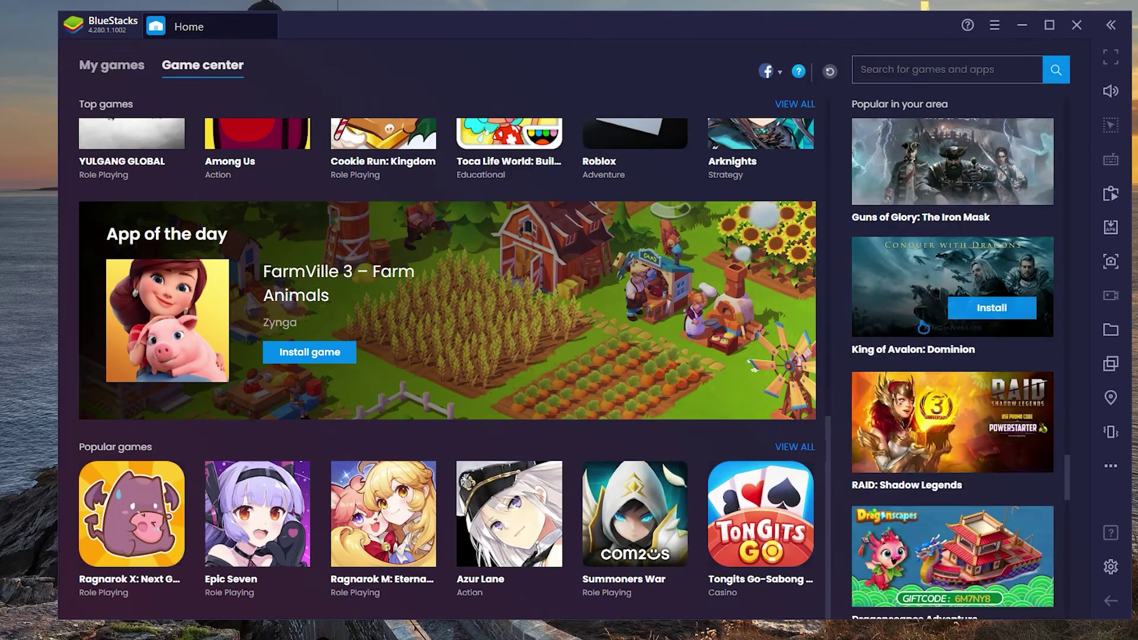
{"action": "scroll", "coordinate": [953, 356], "scroll_direction": "down", "scroll_amount": 5}
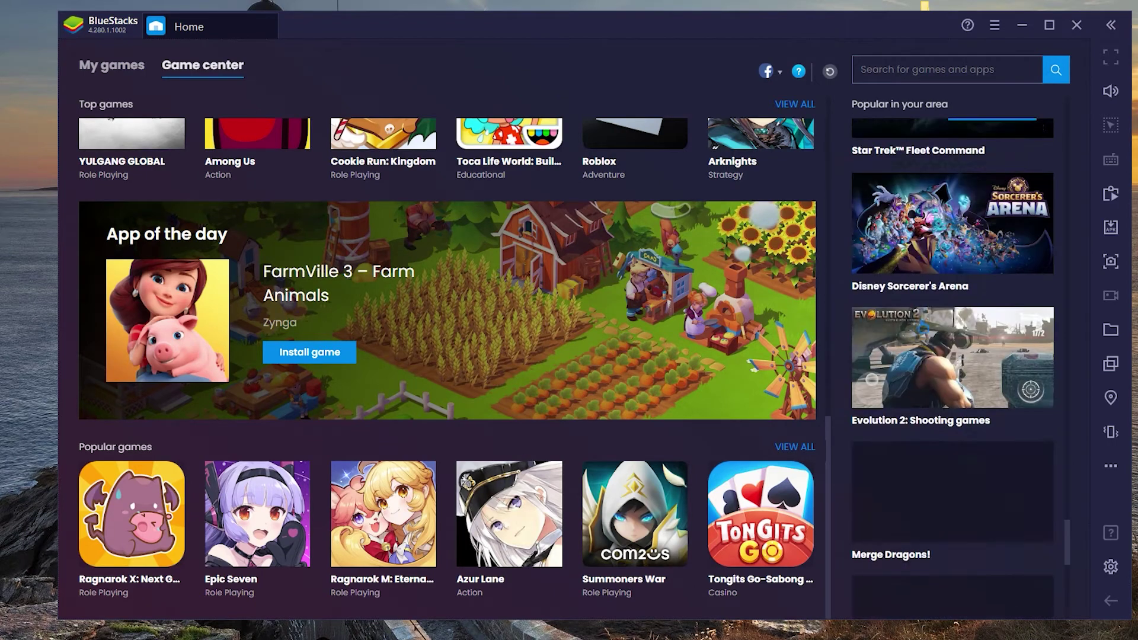
{"action": "mouse_move", "coordinate": [923, 327]}
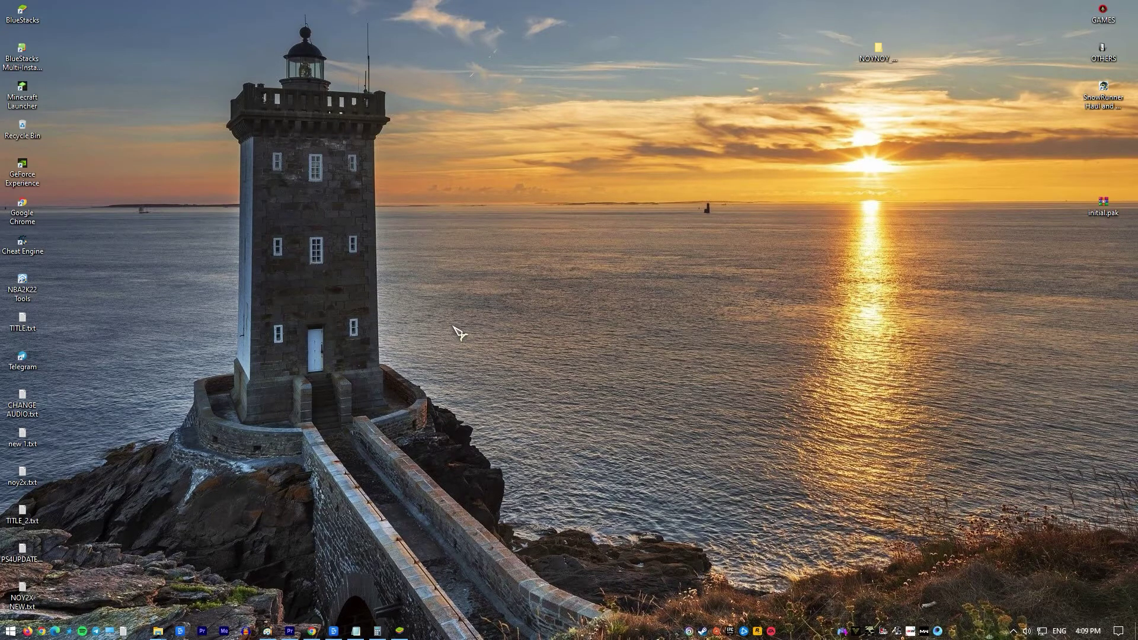
Run appwiz.cpl to open Programs and Features, then go to bluestacks.com/download.html
{"action": "key", "text": "super"}
{"action": "key", "text": "super+r"}
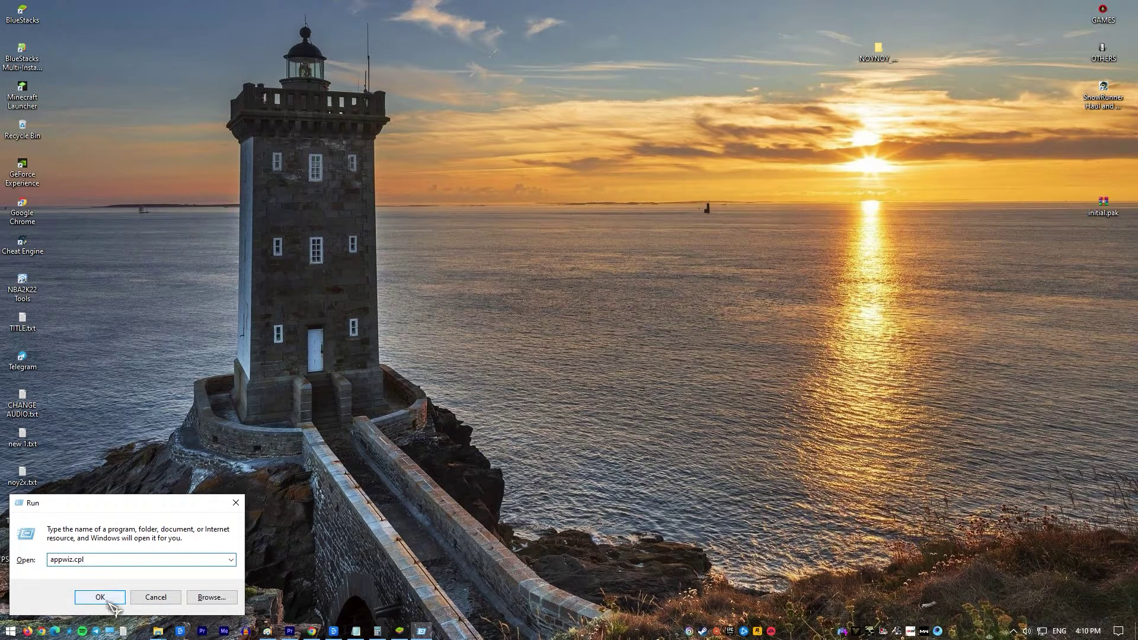
{"action": "left_click", "coordinate": [110, 602]}
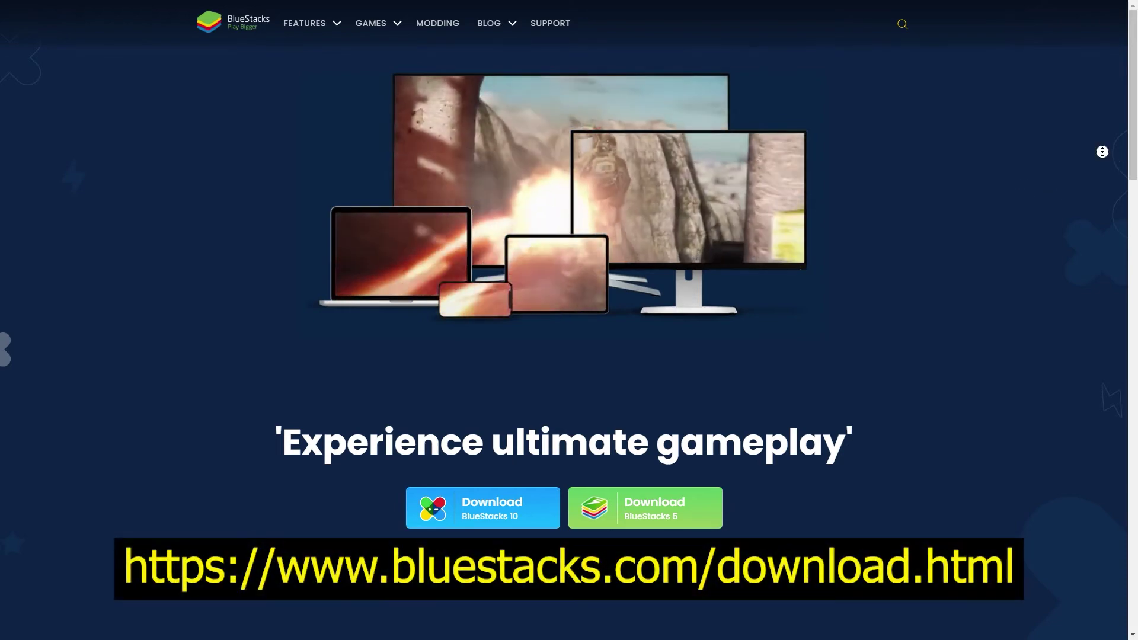
Install BlueStacks 4 with its data path at C:\ProgramData\BlueStacks and relaunch it
{"action": "scroll", "coordinate": [1102, 169], "scroll_direction": "down", "scroll_amount": 1}
{"action": "scroll", "coordinate": [1101, 169], "scroll_direction": "down", "scroll_amount": 2}
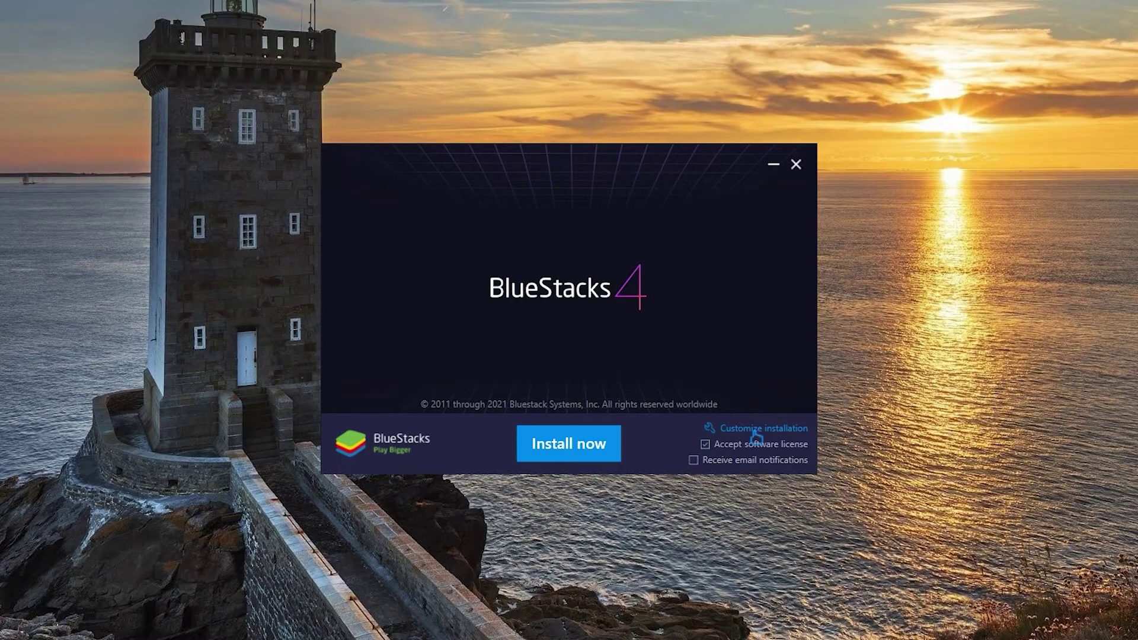
{"action": "left_click", "coordinate": [757, 429]}
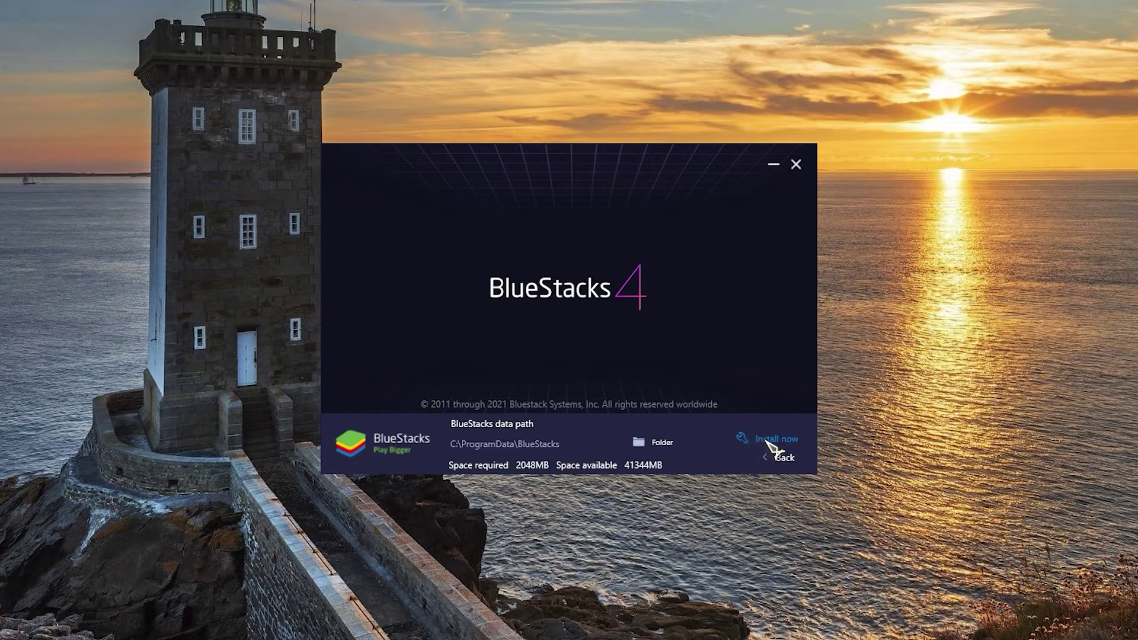
{"action": "left_click", "coordinate": [770, 442]}
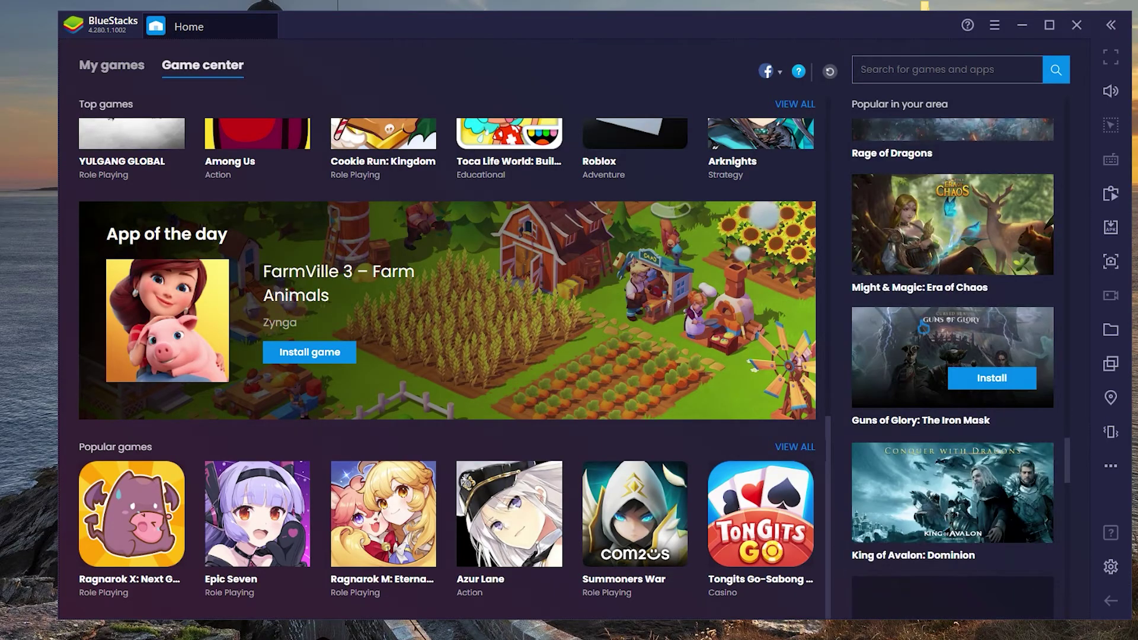
Search automatically in Device Manager for a newer NVIDIA GeForce GTX 1050 Ti driver
{"action": "scroll", "coordinate": [924, 326], "scroll_direction": "down", "scroll_amount": 10}
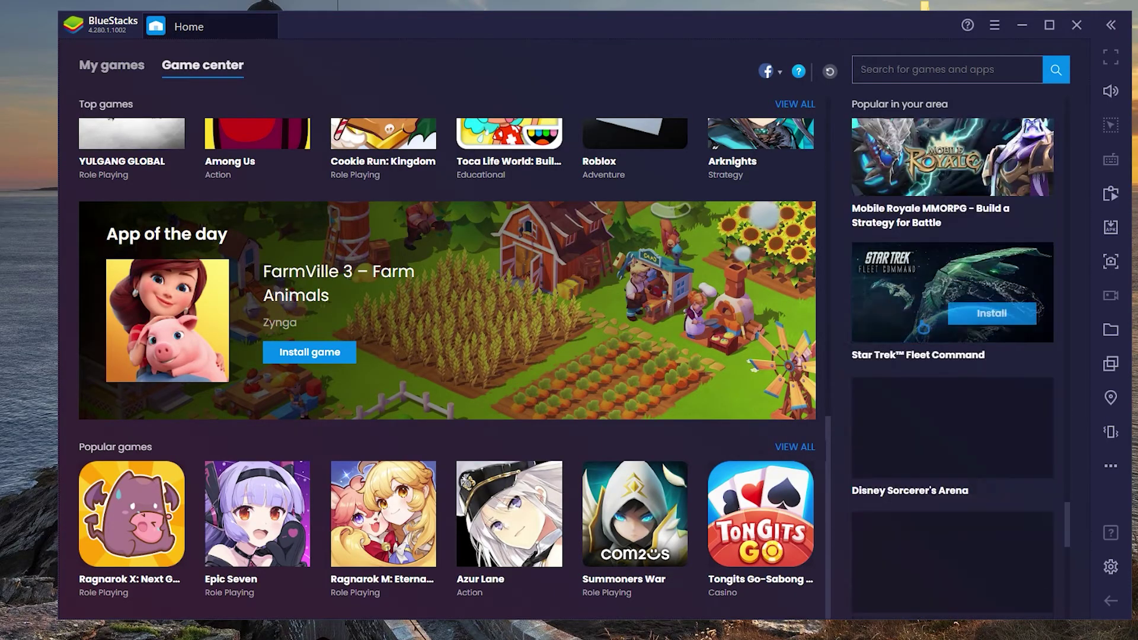
{"action": "scroll", "coordinate": [924, 326], "scroll_direction": "down", "scroll_amount": 5}
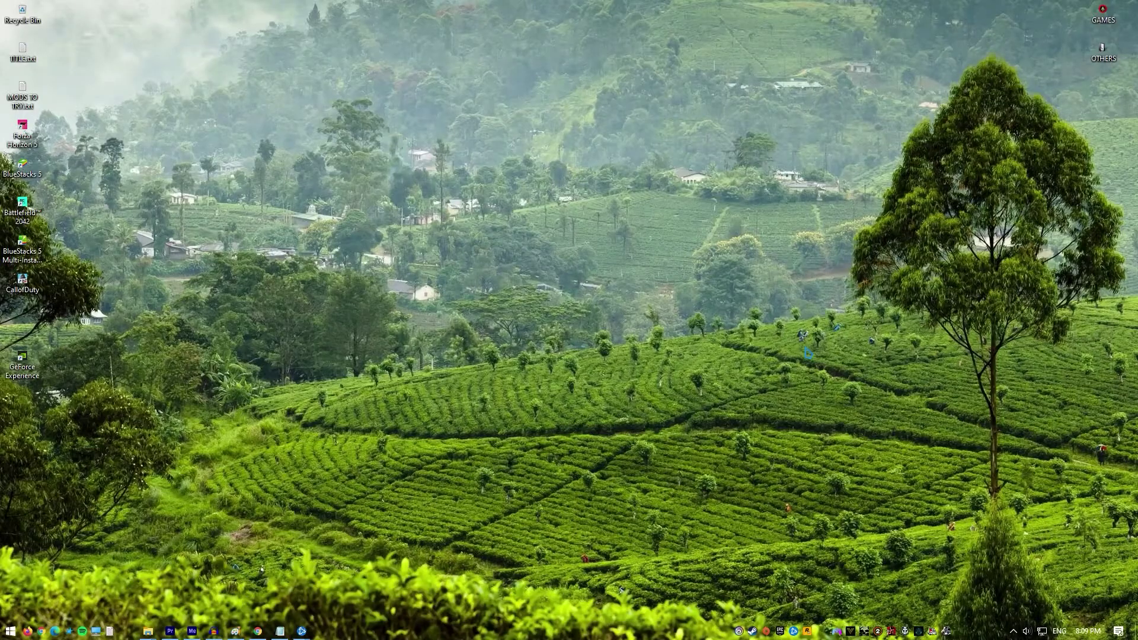
{"action": "key", "text": "super+x"}
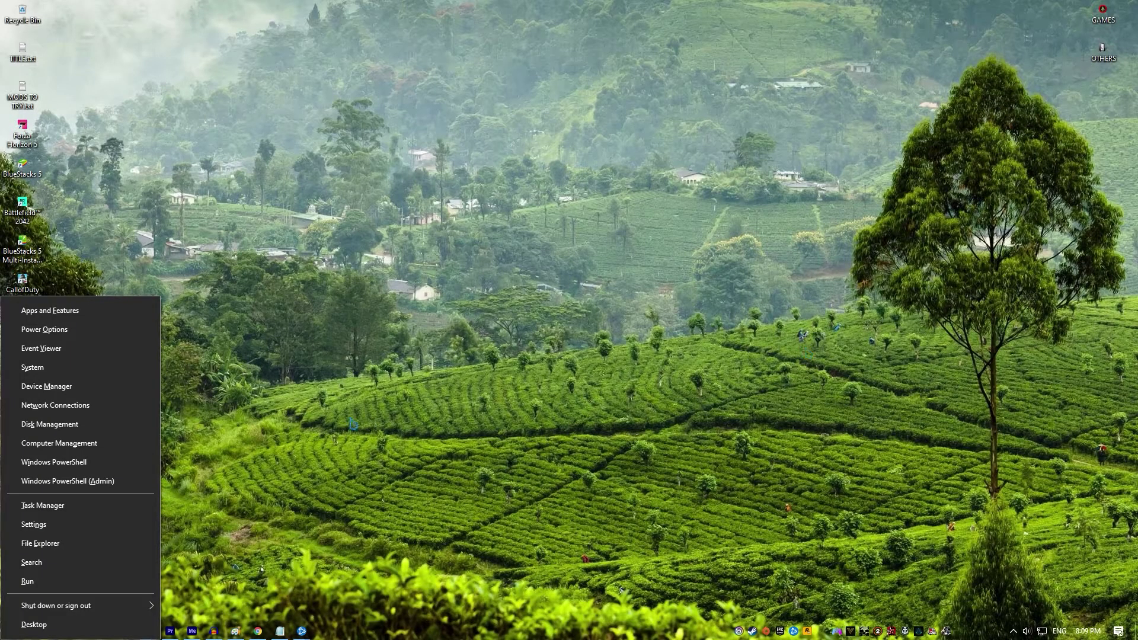
{"action": "left_click", "coordinate": [87, 393]}
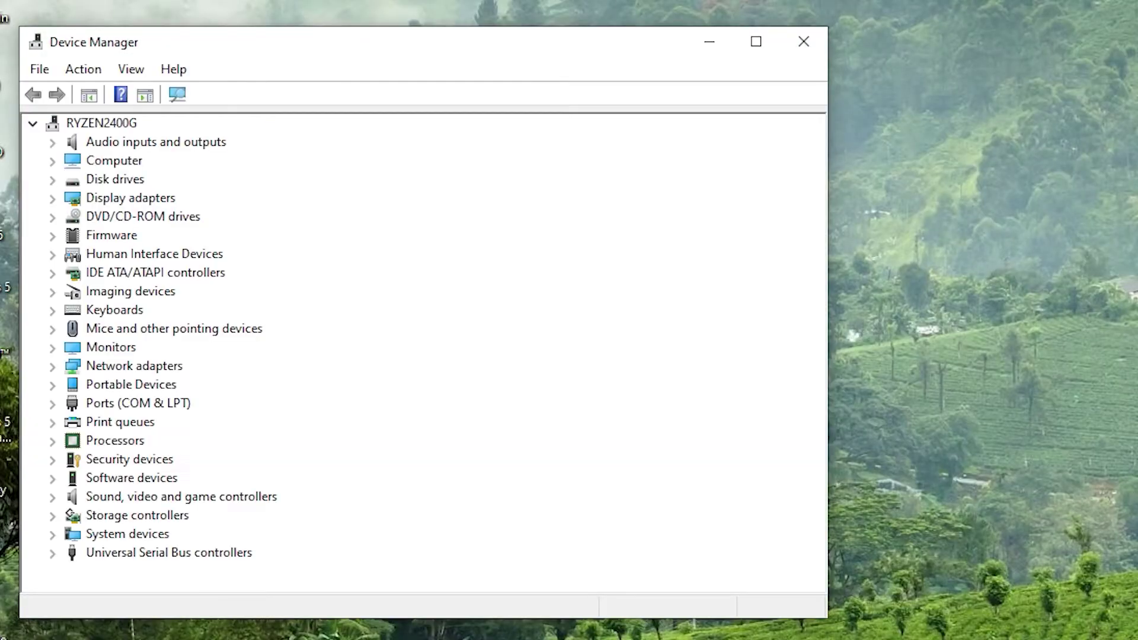
{"action": "left_click", "coordinate": [53, 198]}
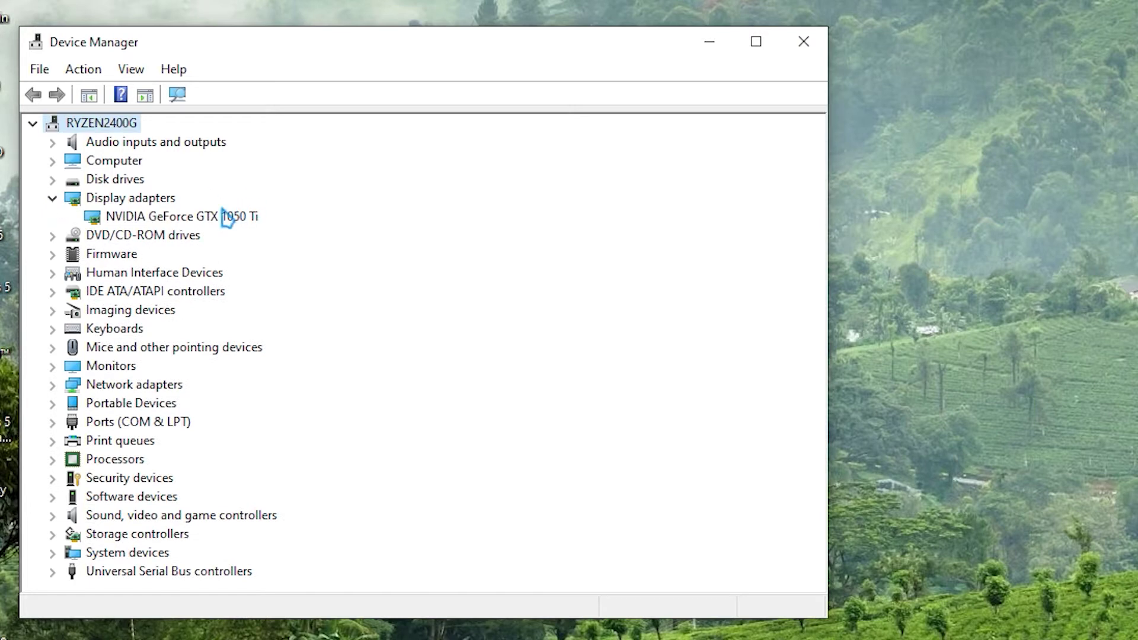
{"action": "right_click", "coordinate": [197, 219]}
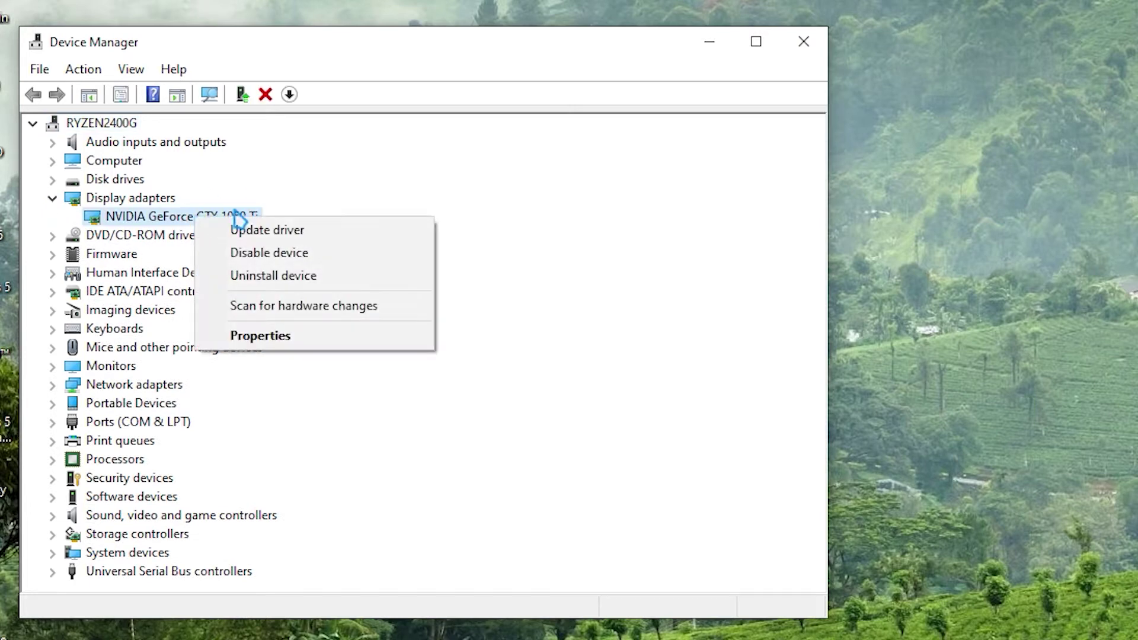
{"action": "left_click", "coordinate": [314, 231]}
{"action": "left_click", "coordinate": [359, 295]}
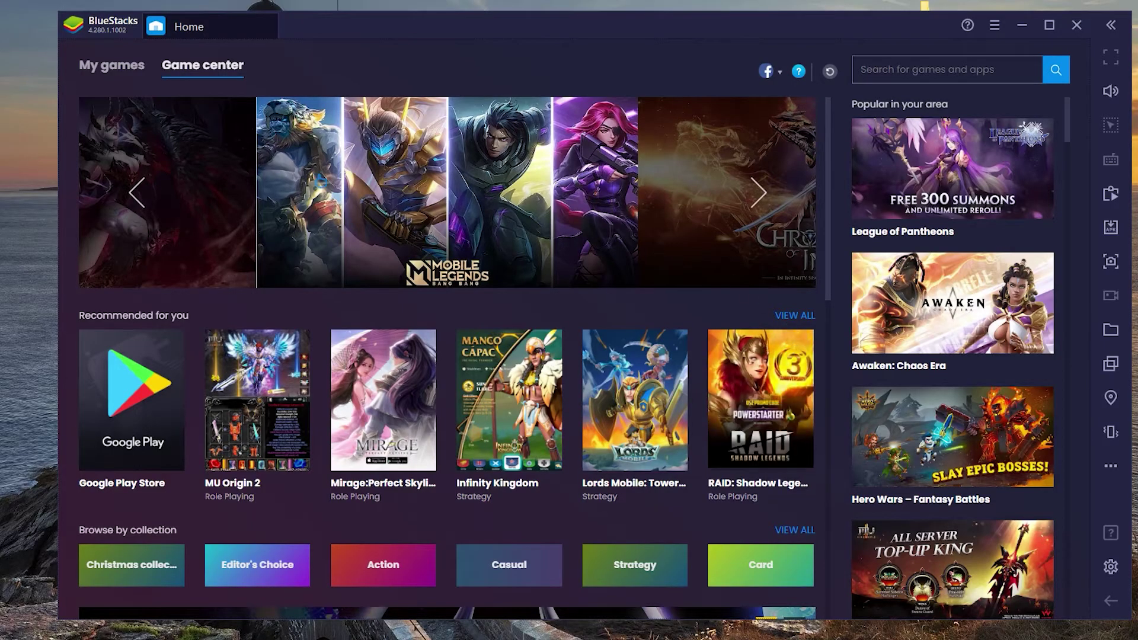
Browse the Game center and the Popular in your area list, then close BlueStacks
{"action": "scroll", "coordinate": [510, 305], "scroll_direction": "down", "scroll_amount": 7}
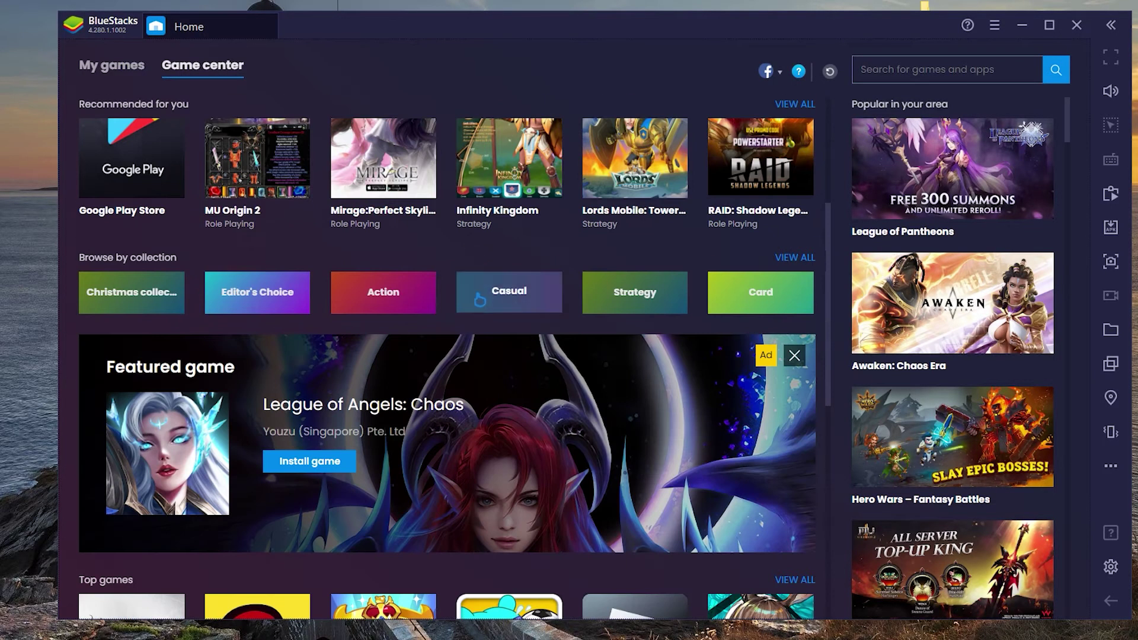
{"action": "scroll", "coordinate": [510, 305], "scroll_direction": "down", "scroll_amount": 3}
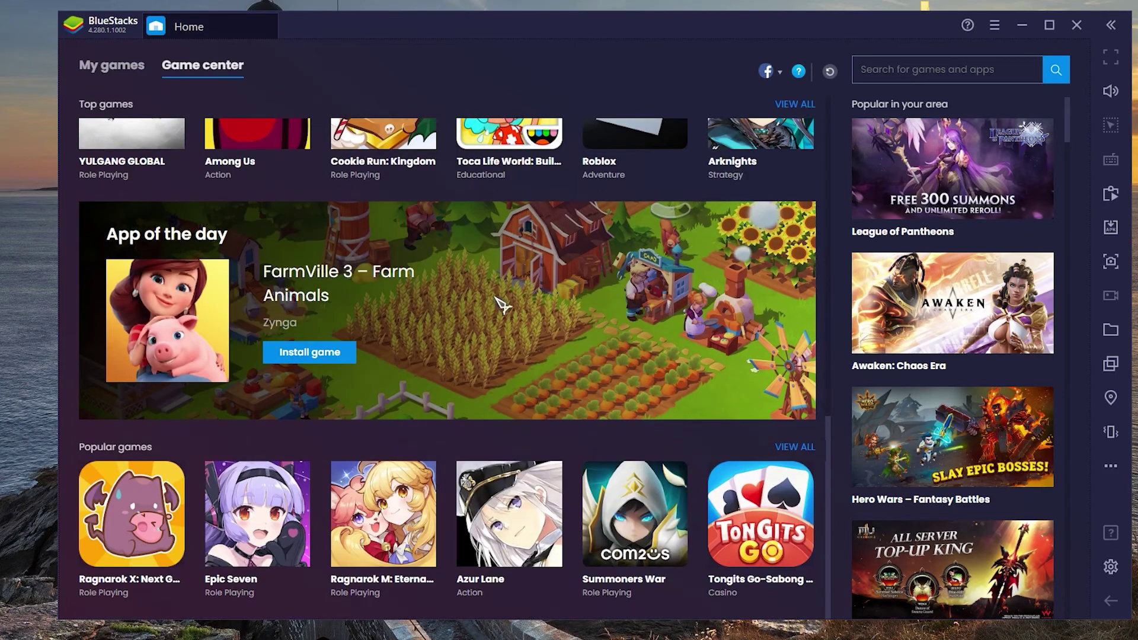
{"action": "scroll", "coordinate": [923, 326], "scroll_direction": "down", "scroll_amount": 9}
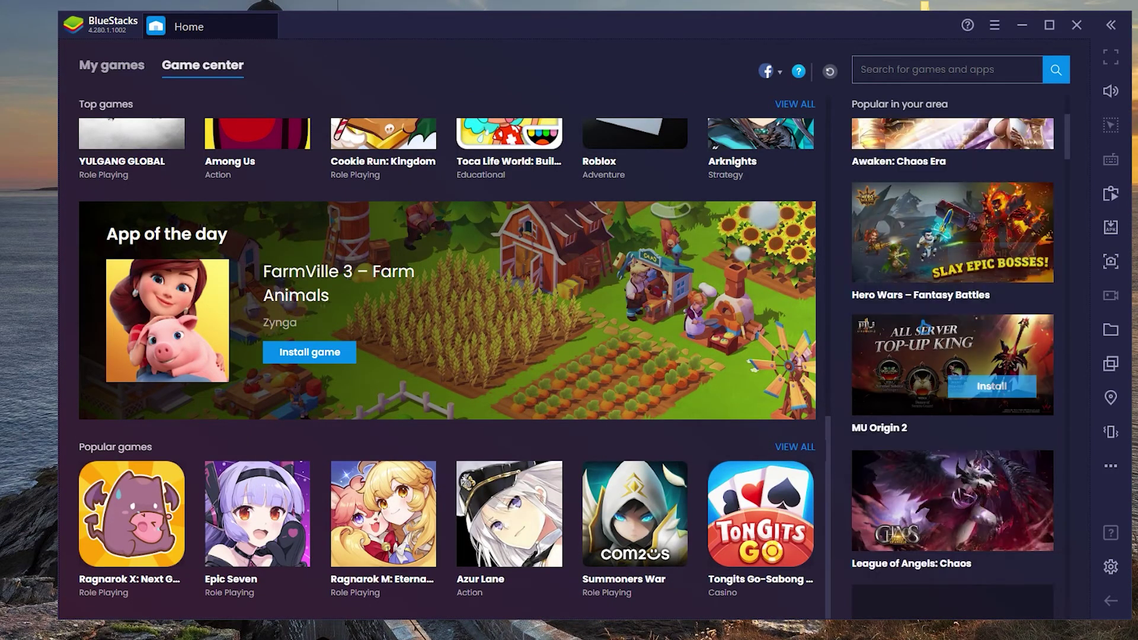
{"action": "scroll", "coordinate": [923, 326], "scroll_direction": "down", "scroll_amount": 1}
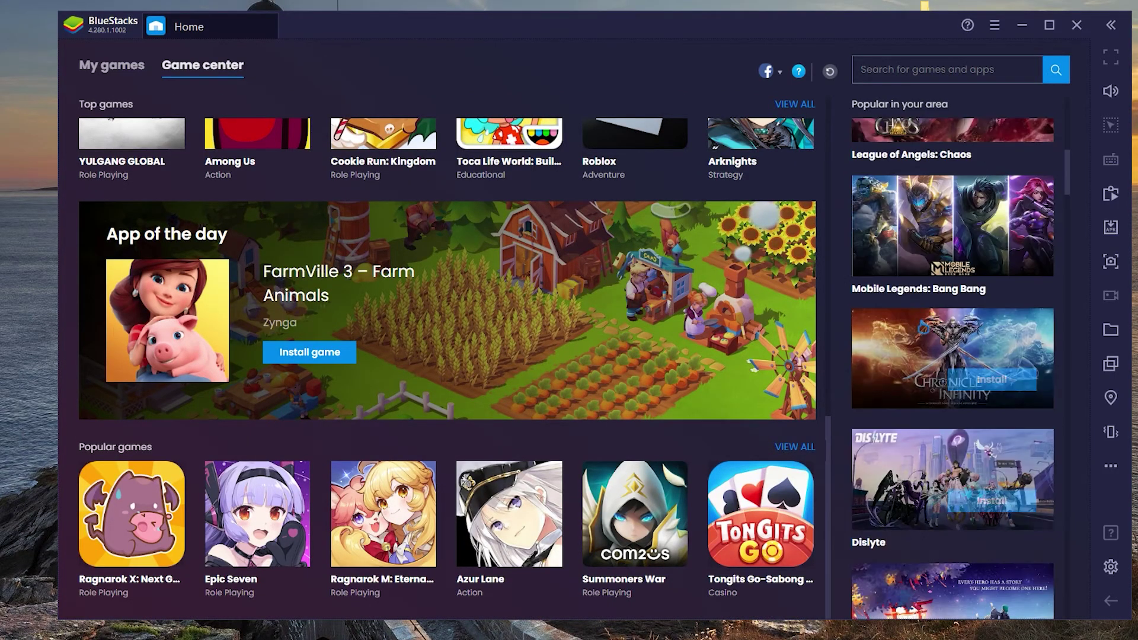
{"action": "scroll", "coordinate": [923, 327], "scroll_direction": "down", "scroll_amount": 9}
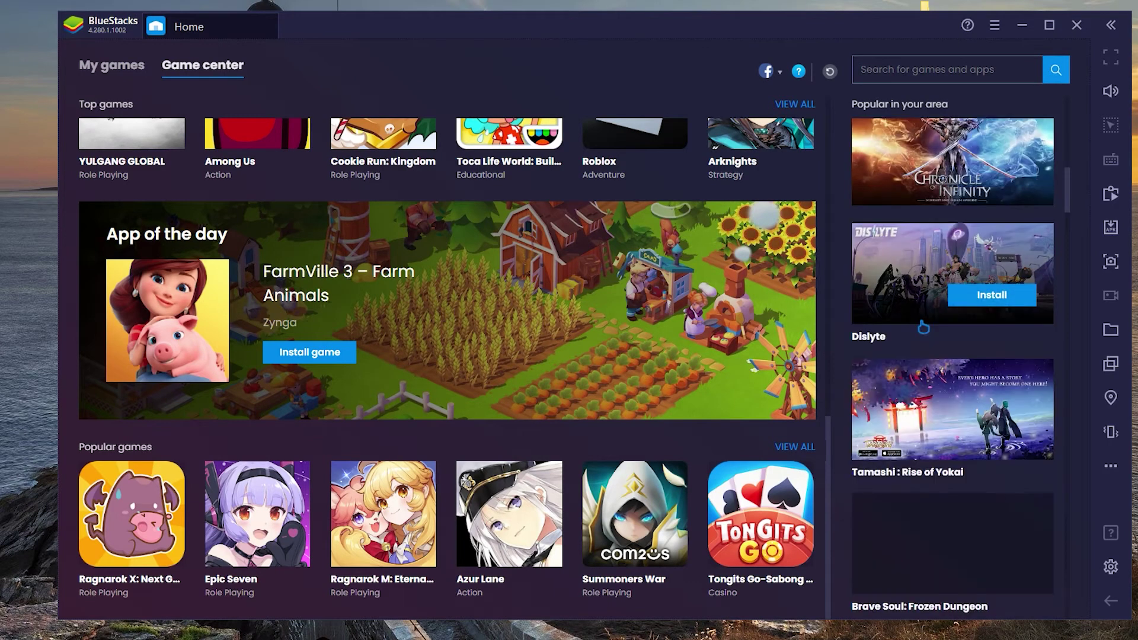
{"action": "scroll", "coordinate": [923, 327], "scroll_direction": "down", "scroll_amount": 8}
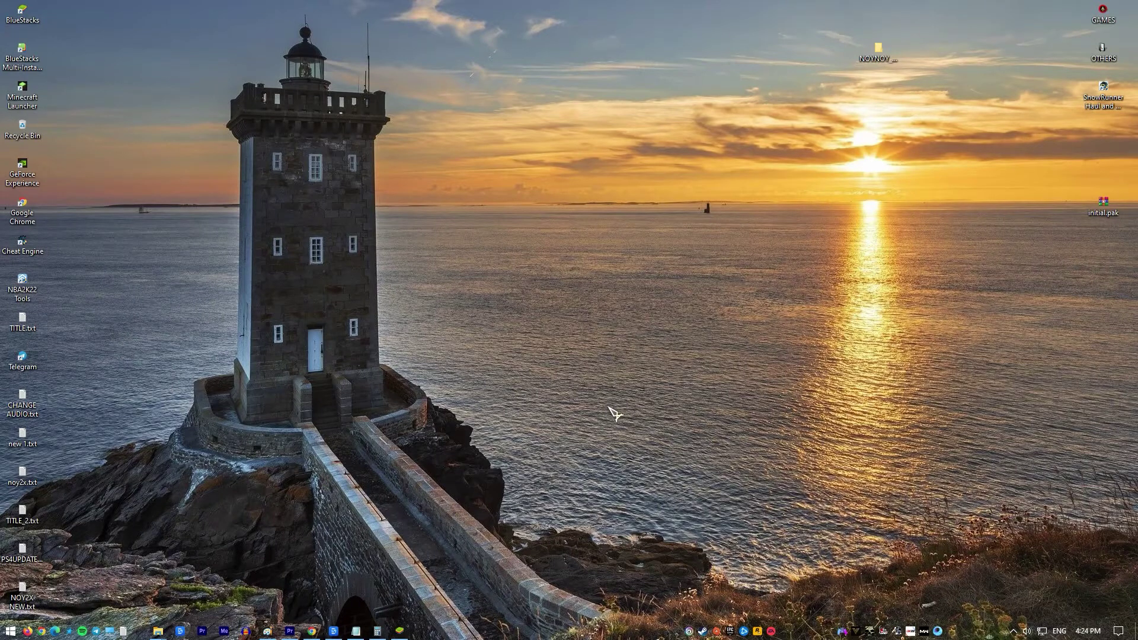
Untick Hyper-V in Windows Features, reached through appwiz.cpl, and apply the change
{"action": "key", "text": "super+r"}
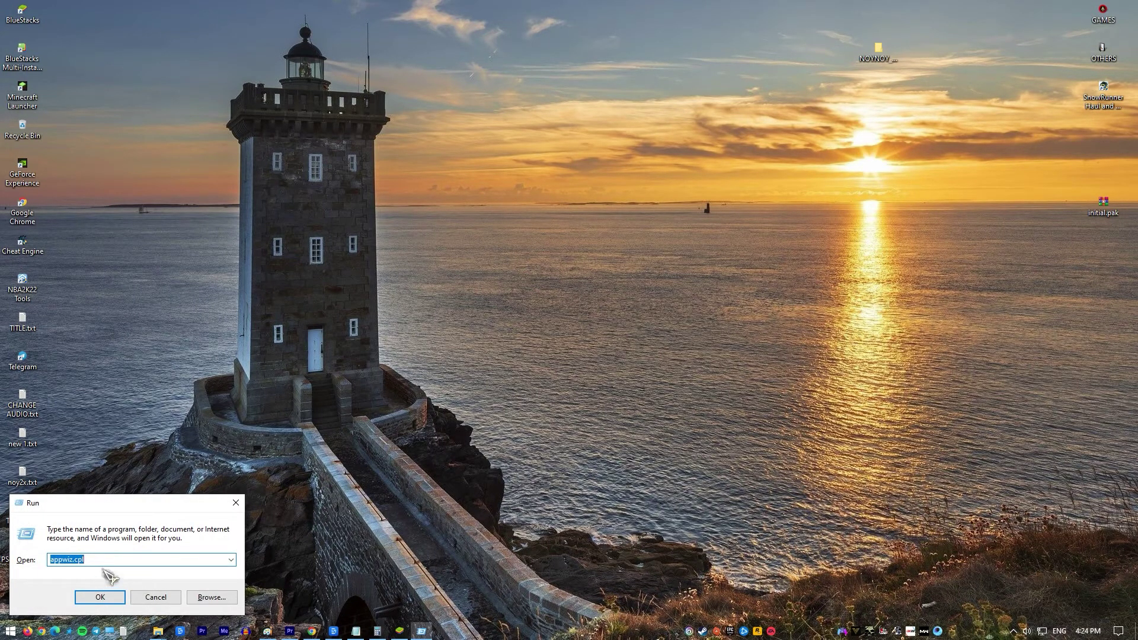
{"action": "left_click", "coordinate": [98, 596]}
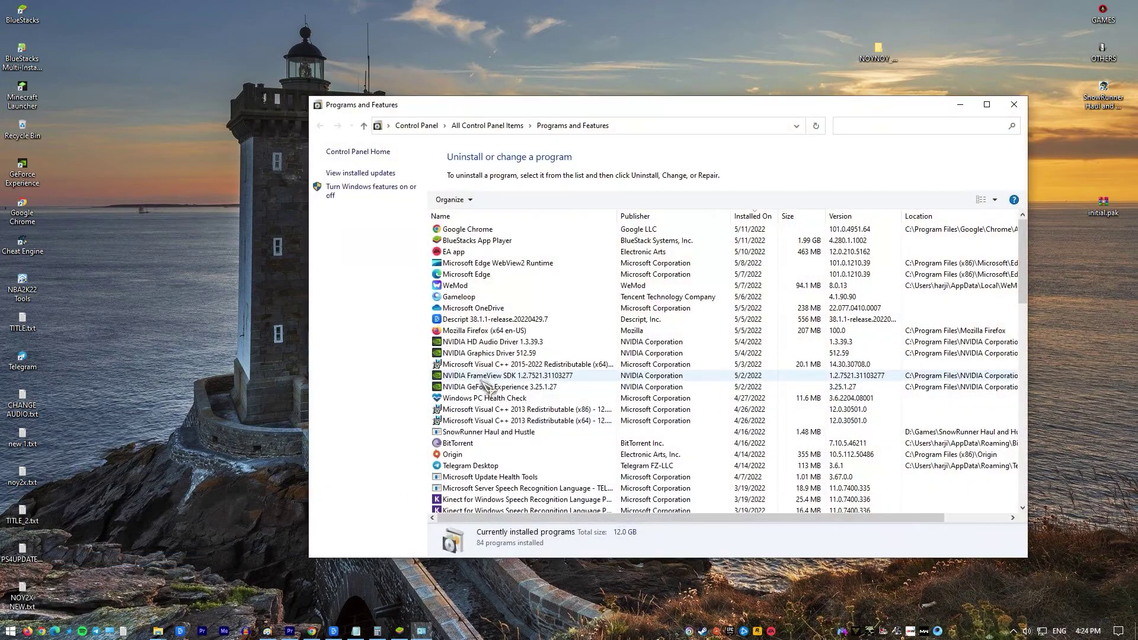
{"action": "left_click", "coordinate": [379, 195]}
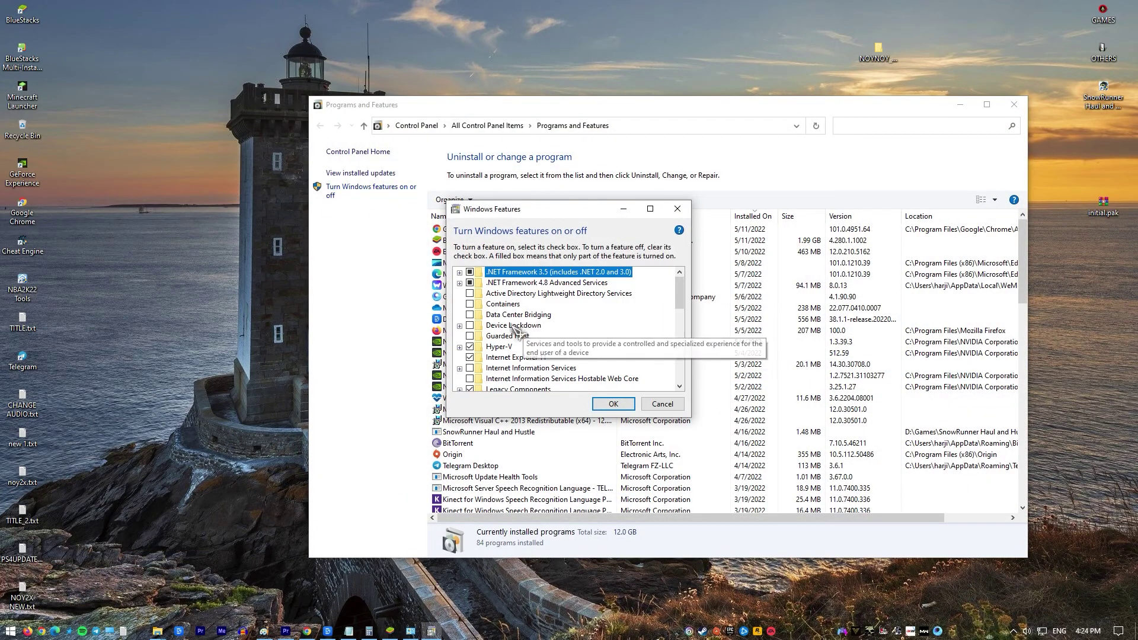
{"action": "scroll", "coordinate": [523, 343], "scroll_direction": "down", "scroll_amount": 1}
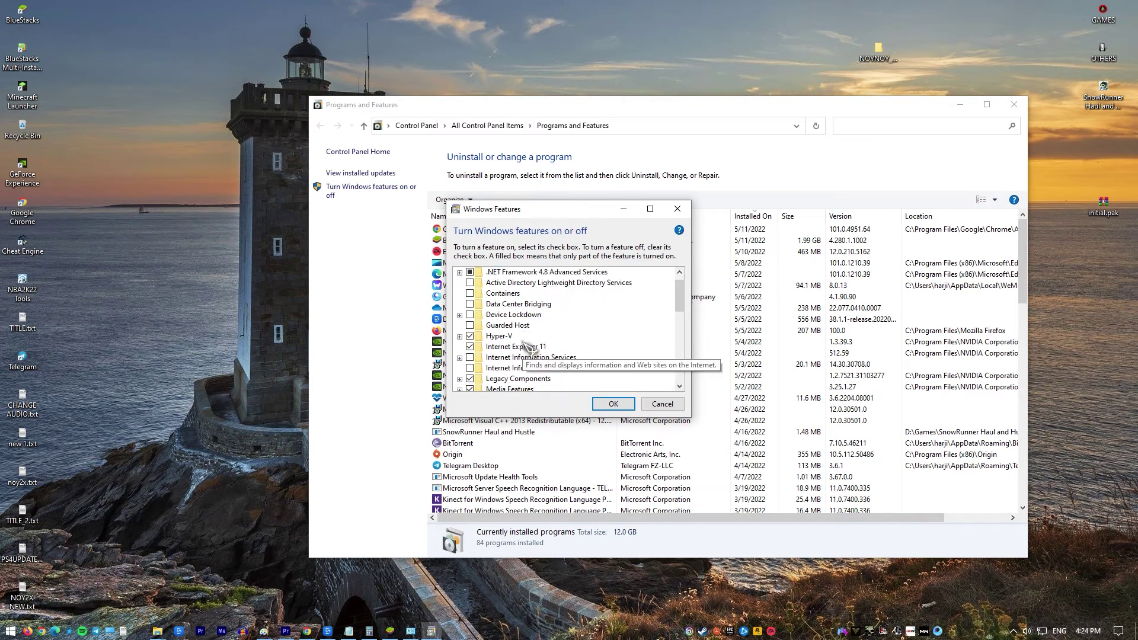
{"action": "left_click", "coordinate": [470, 337]}
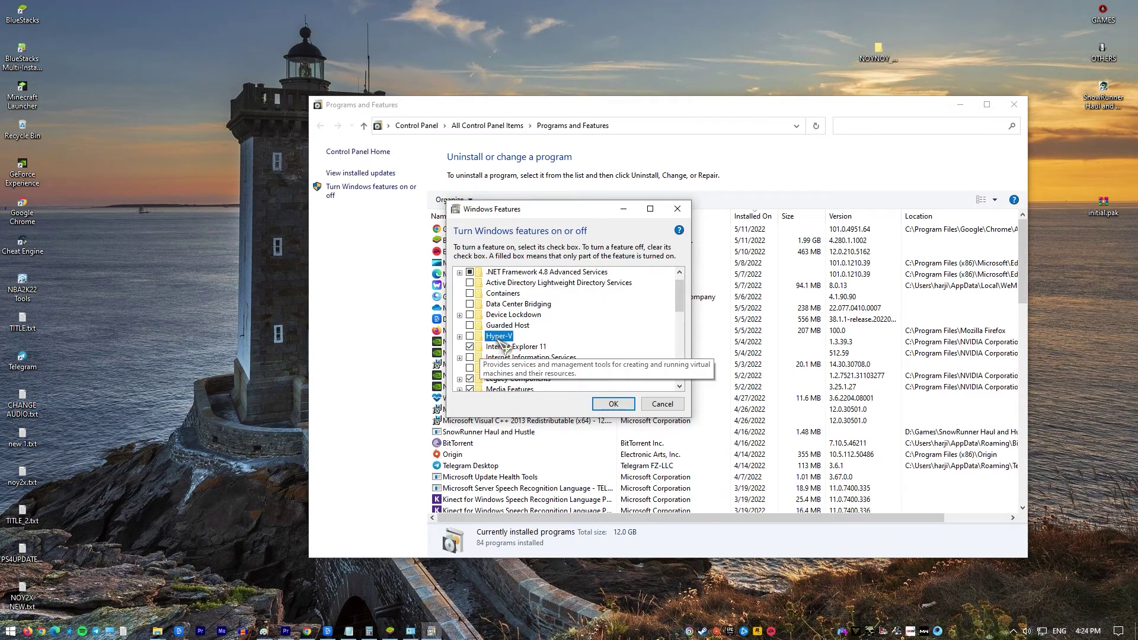
{"action": "left_click", "coordinate": [472, 338]}
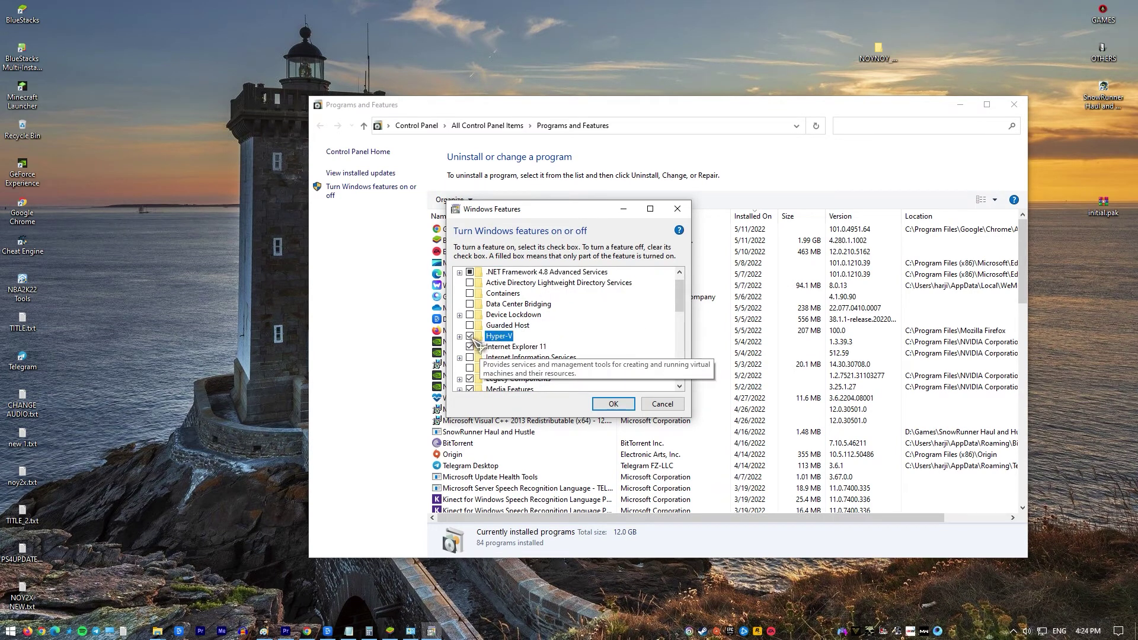
{"action": "left_click", "coordinate": [614, 404]}
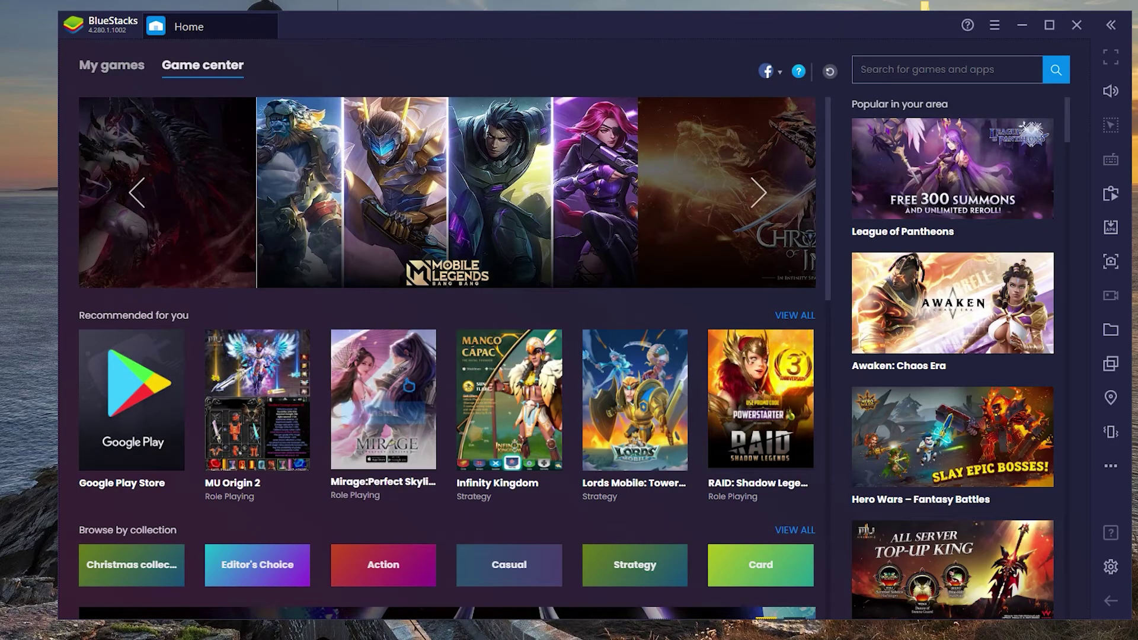
Scroll down the BlueStacks Game center to confirm it works, then close BlueStacks
{"action": "scroll", "coordinate": [473, 249], "scroll_direction": "down", "scroll_amount": 9}
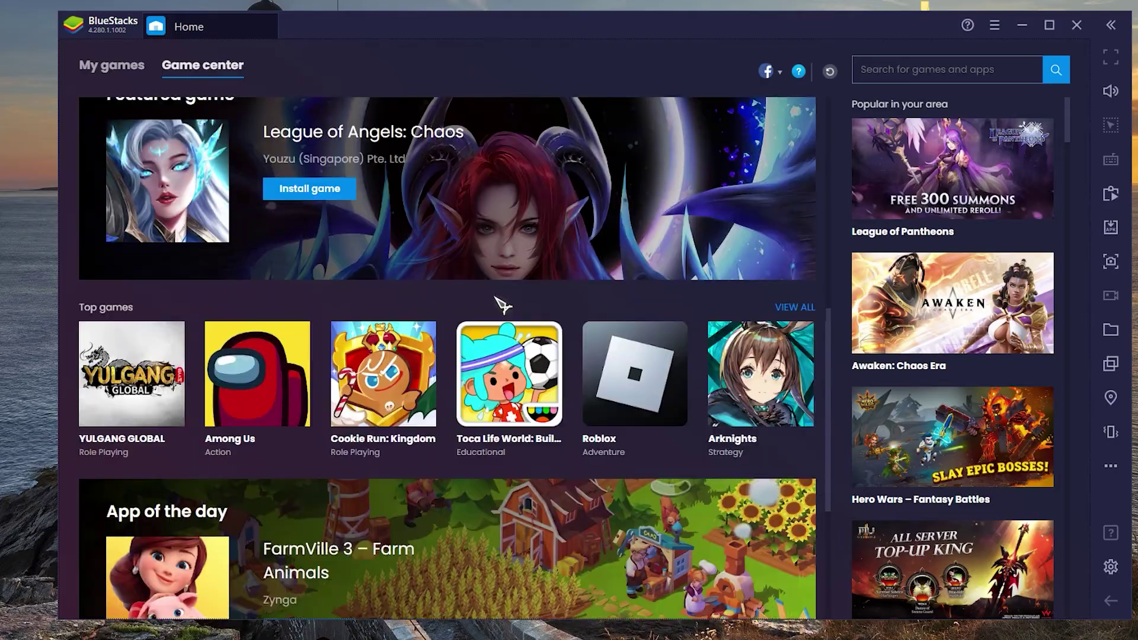
{"action": "scroll", "coordinate": [502, 305], "scroll_direction": "down", "scroll_amount": 3}
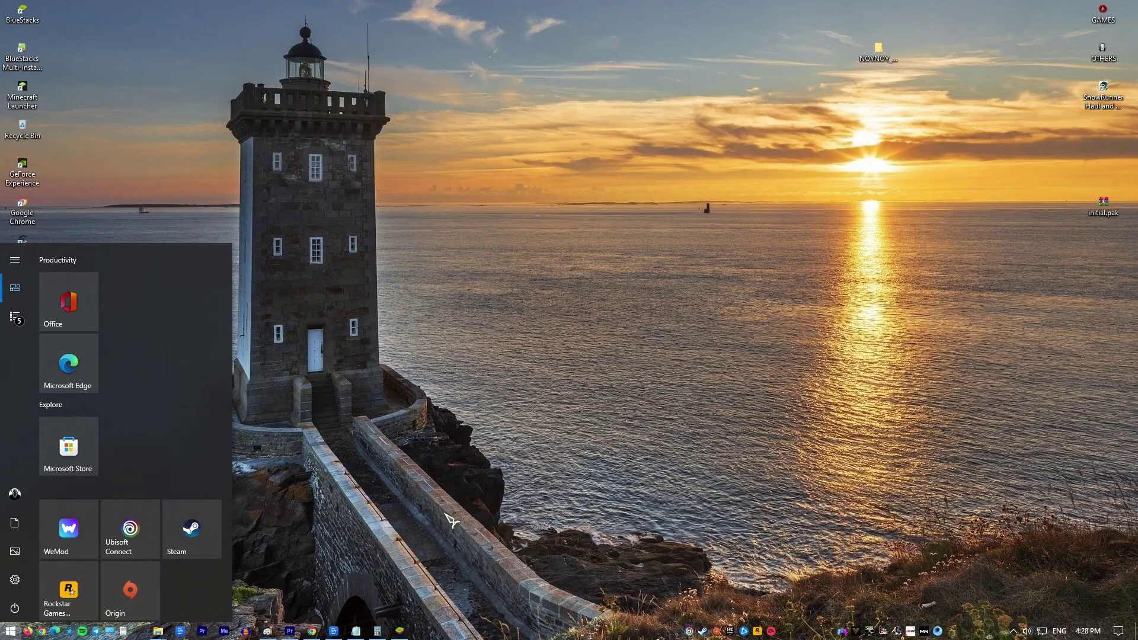
Launch rstrui and choose the 5/11/2022 2:40:56 PM restore point for Local Disk (C:)
{"action": "left_click", "coordinate": [804, 432]}
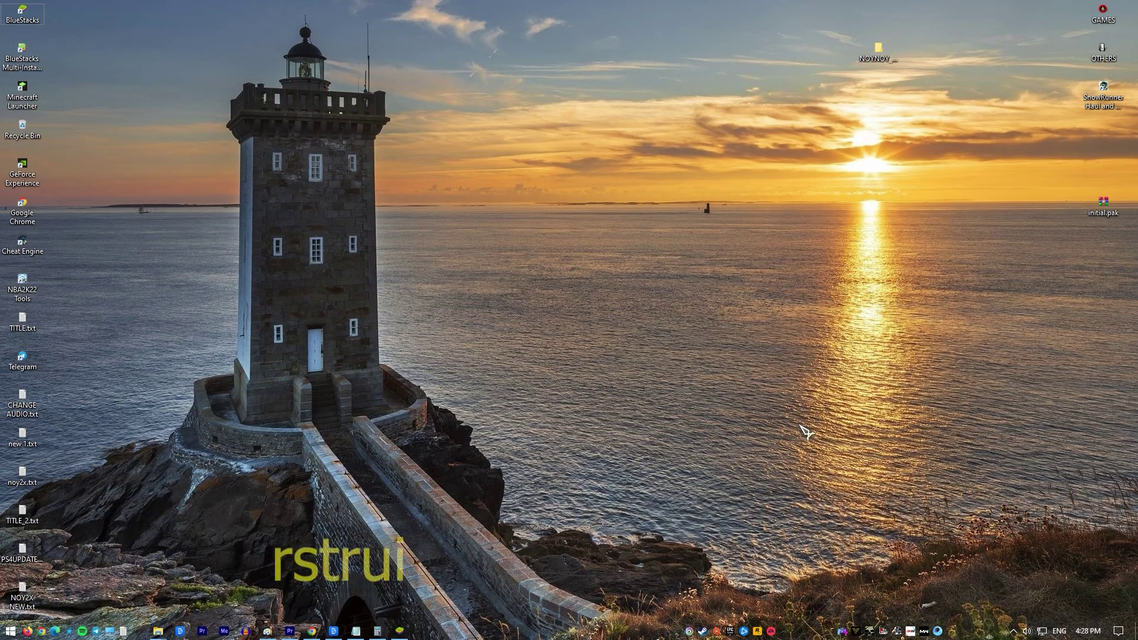
{"action": "key", "text": "super+r"}
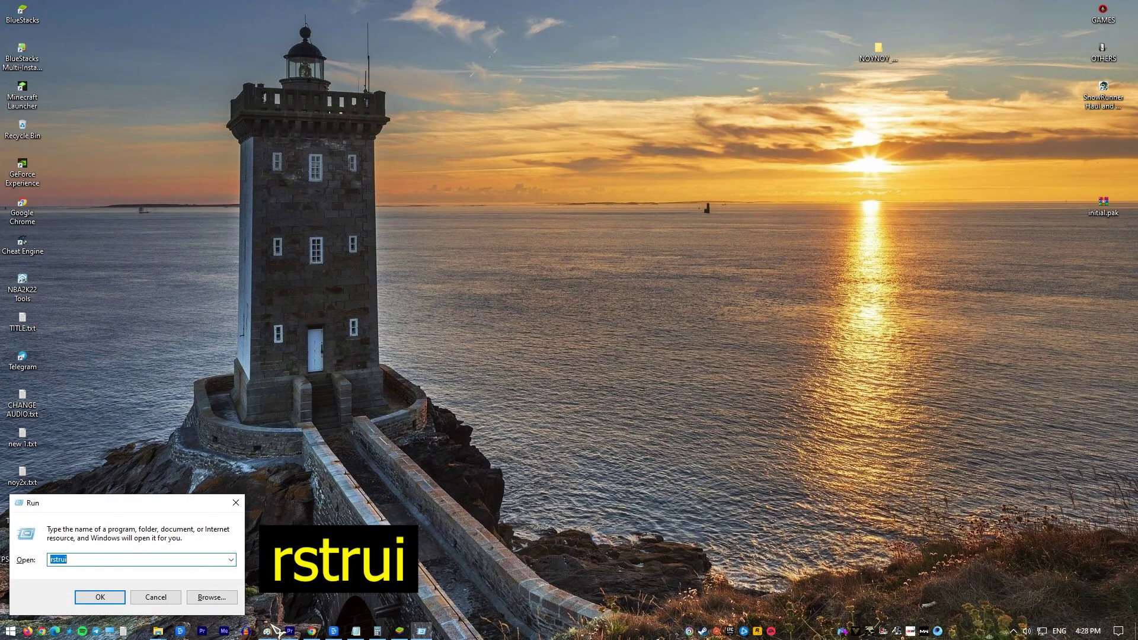
{"action": "left_click", "coordinate": [127, 563]}
{"action": "key", "text": "Return"}
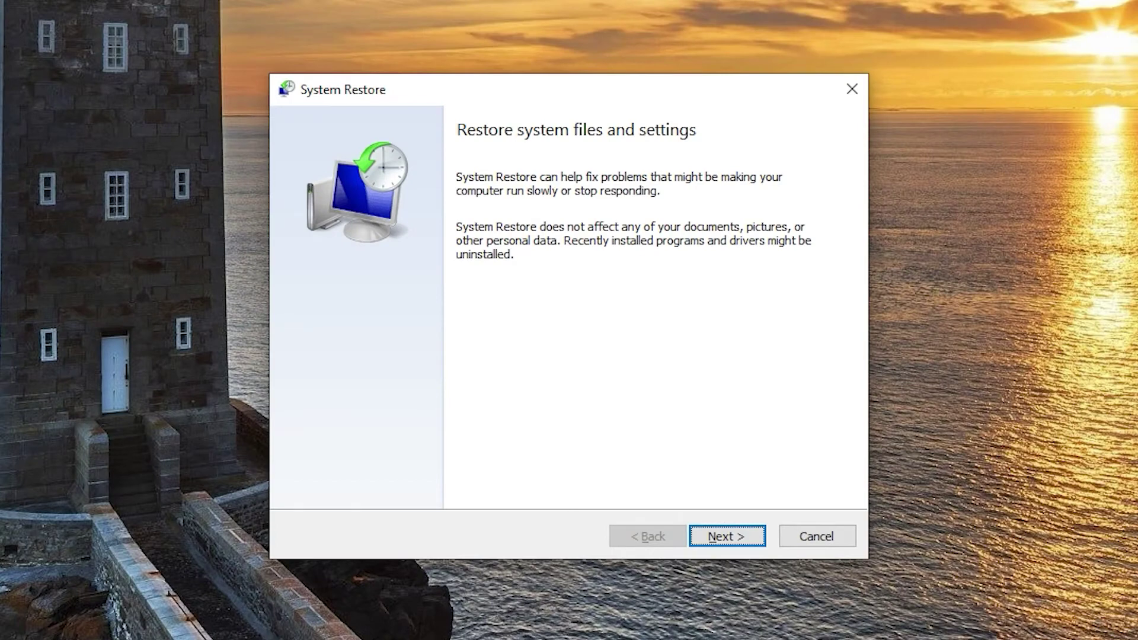
{"action": "left_click", "coordinate": [728, 537]}
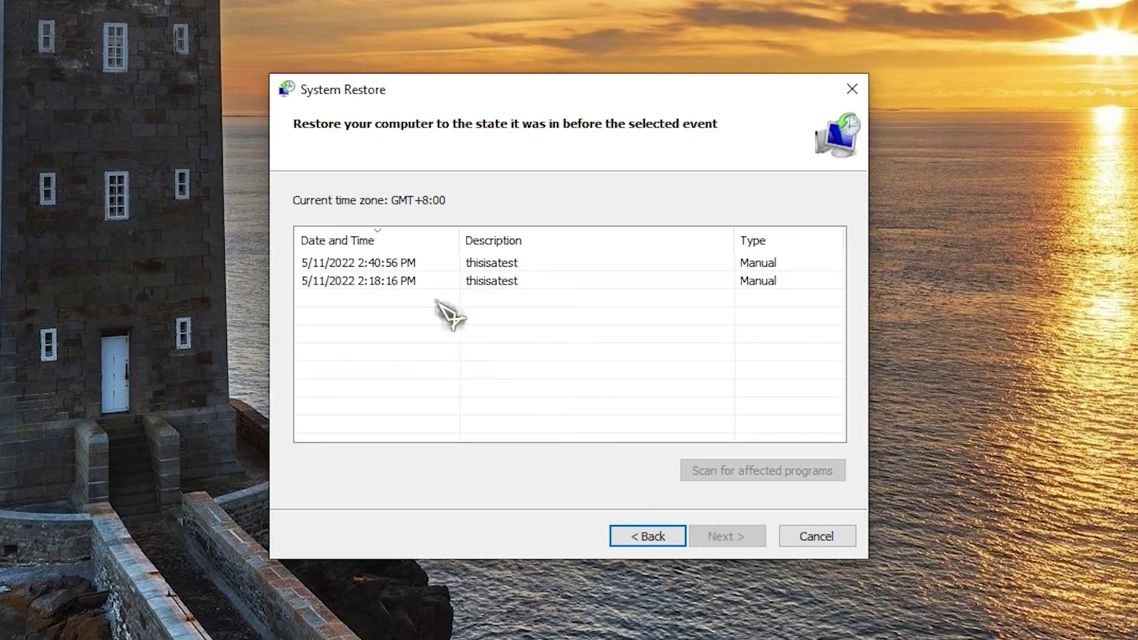
{"action": "left_click", "coordinate": [411, 264]}
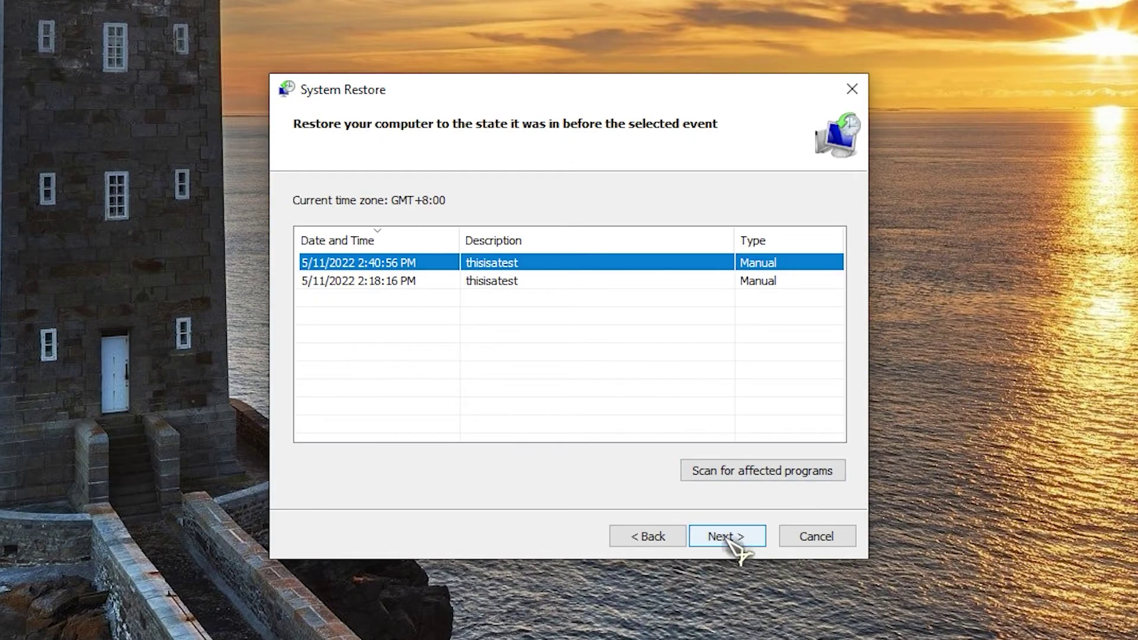
{"action": "left_click", "coordinate": [726, 537]}
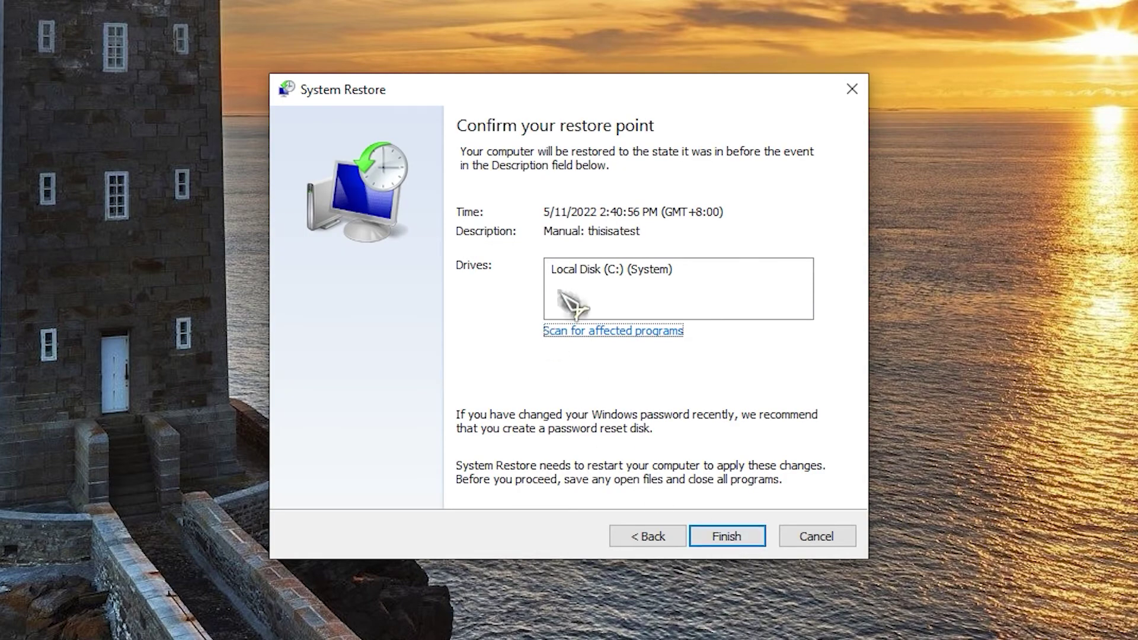
{"action": "left_click", "coordinate": [599, 276]}
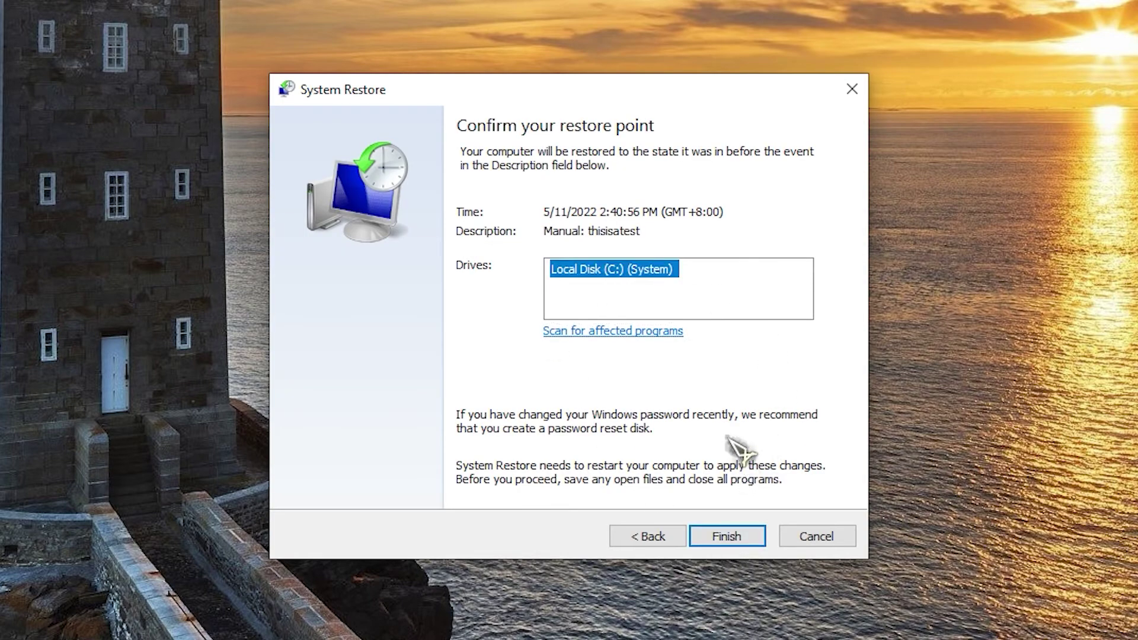